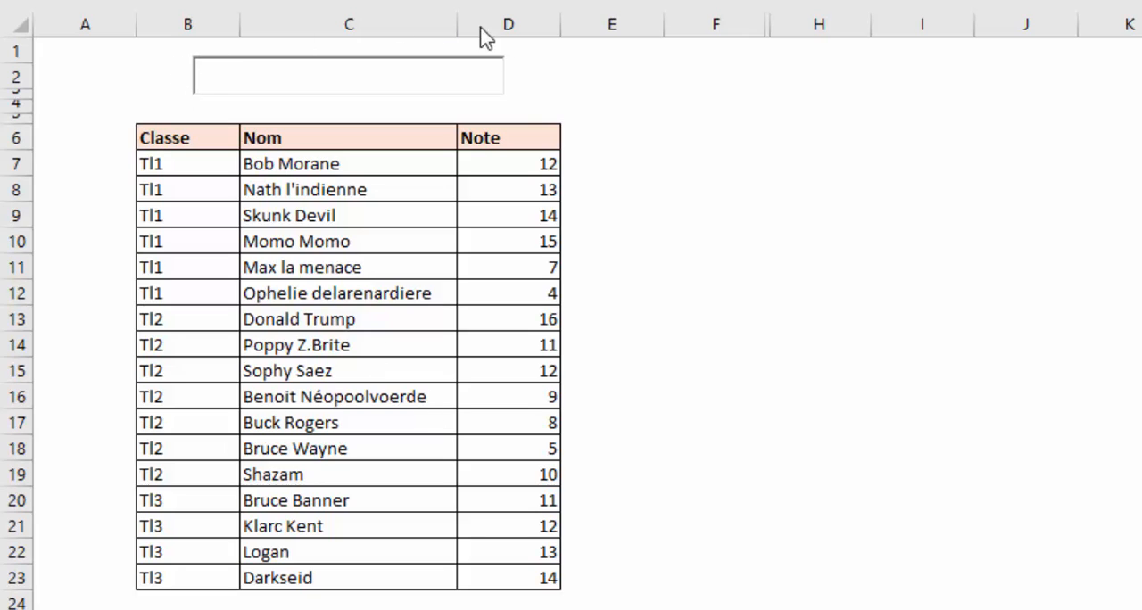
- Search the list with the text "bo" to demonstrate the highlighting of matching names
click(219, 86)
text(b)
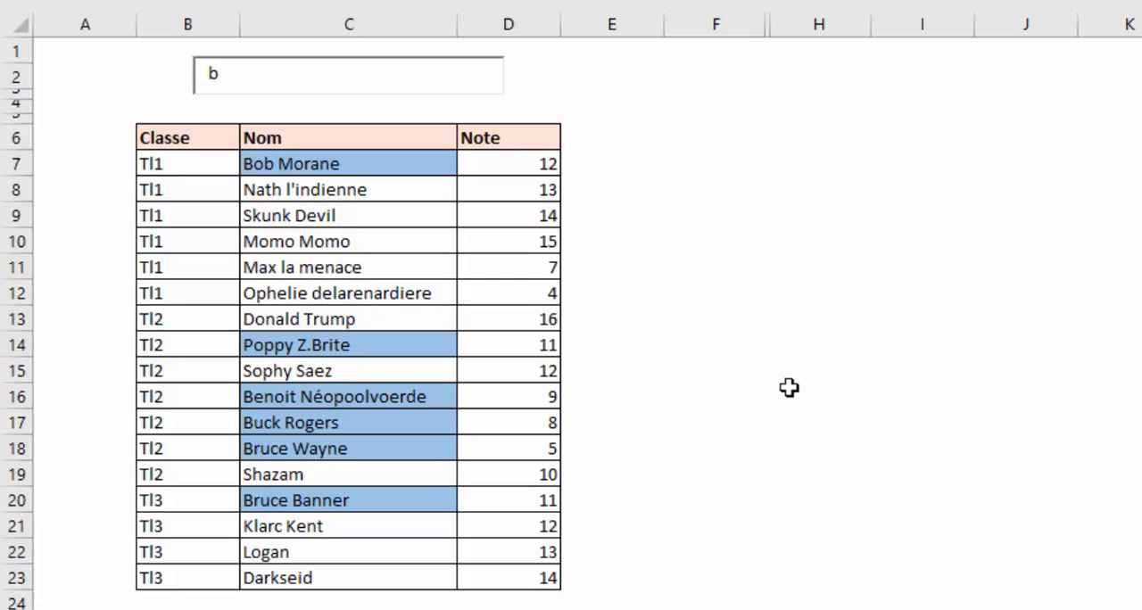
text(o)
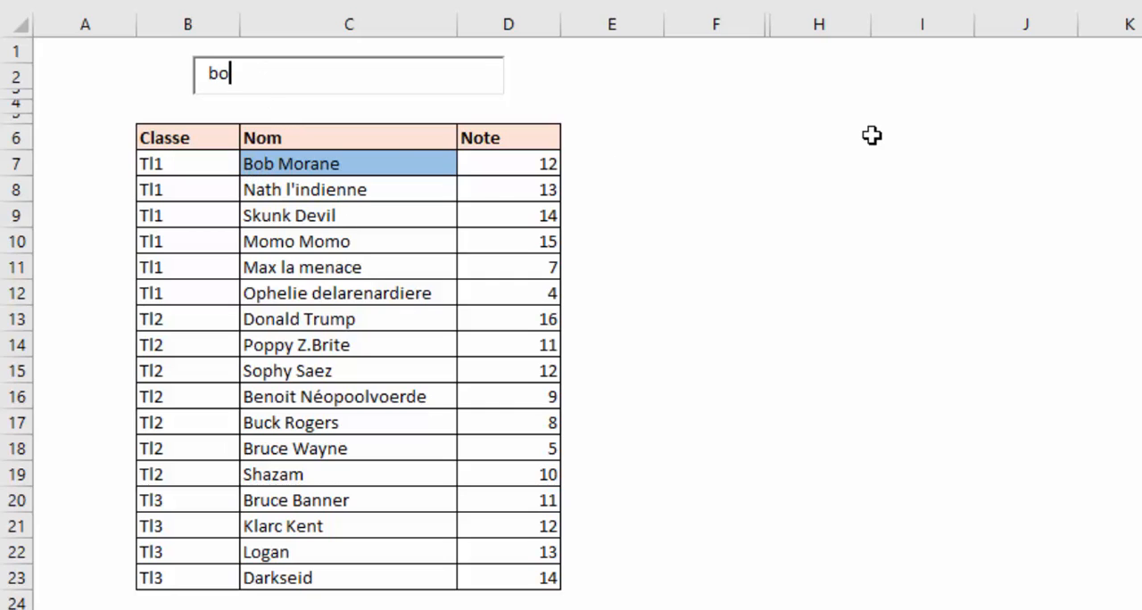
- Replace the search text with "nat" to demonstrate the highlighting on a different name
key(BackSpace)
key(BackSpace)
text(n)
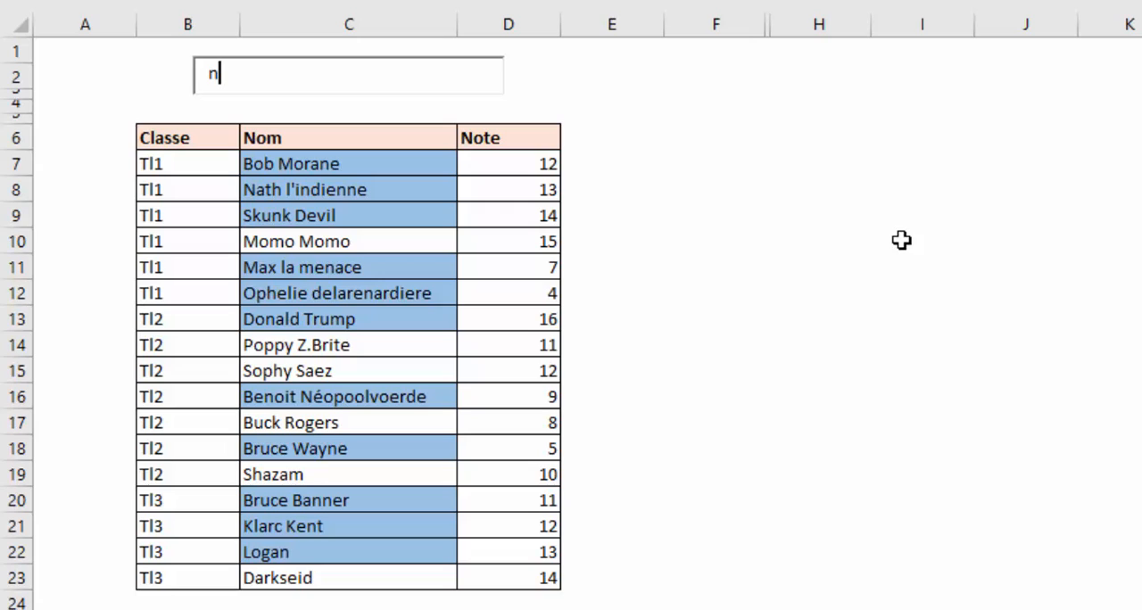
text(a)
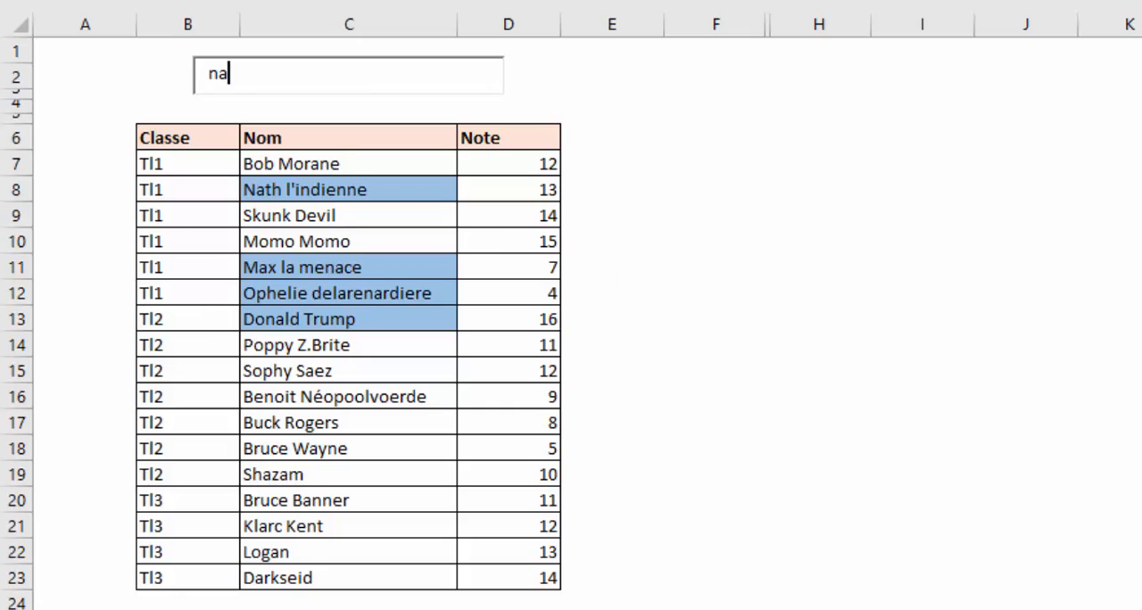
text(t)
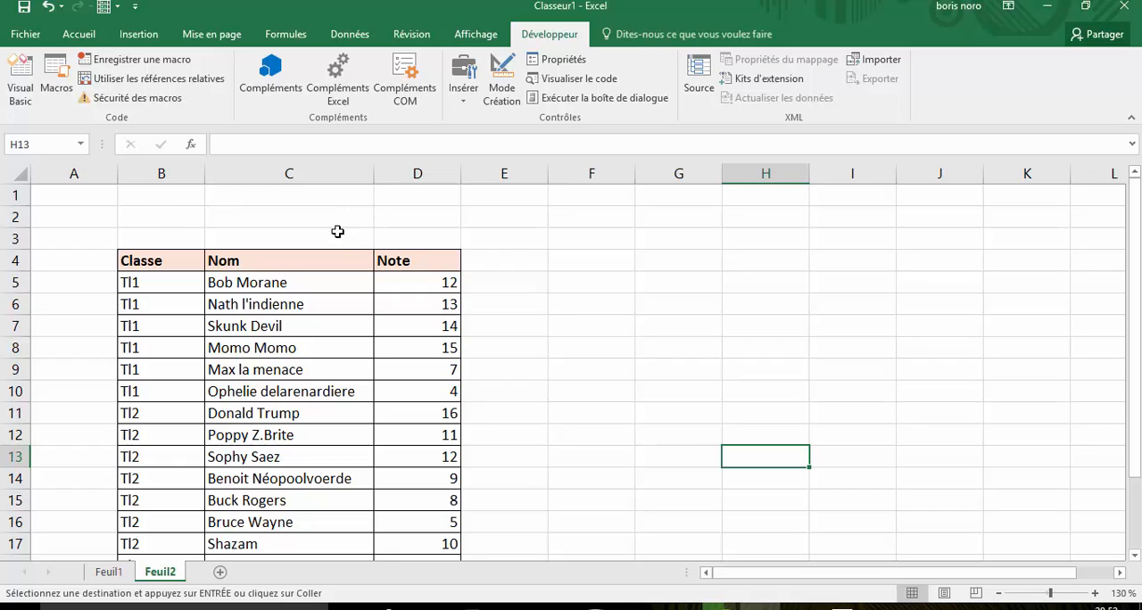
- Make sure the Développeur tab is enabled in Excel's ribbon customization options and apply the settings
click(255, 215)
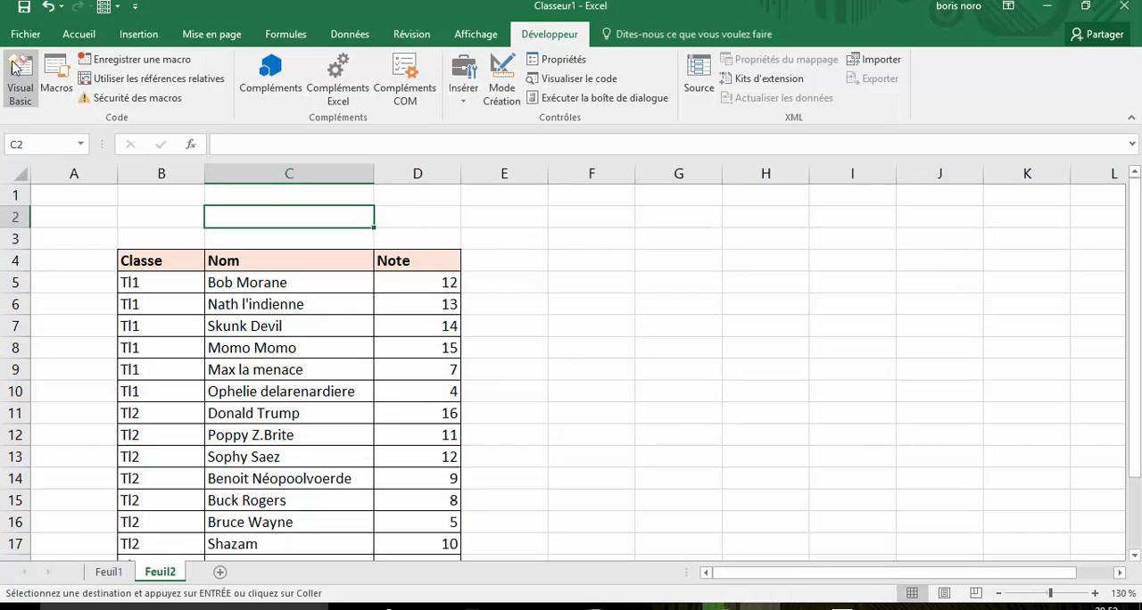
click(25, 33)
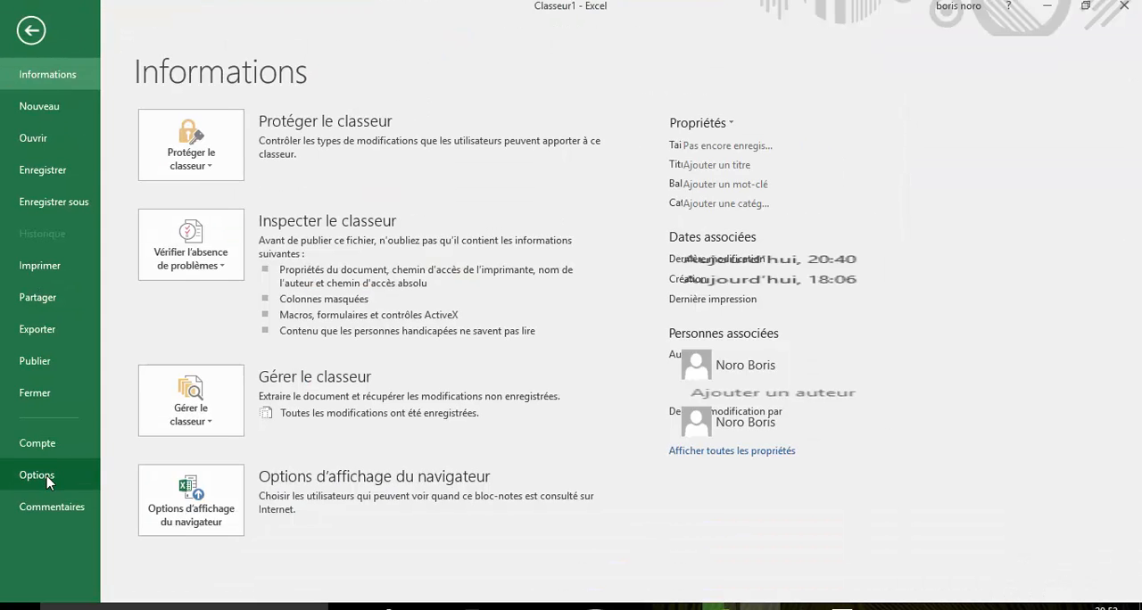
click(47, 477)
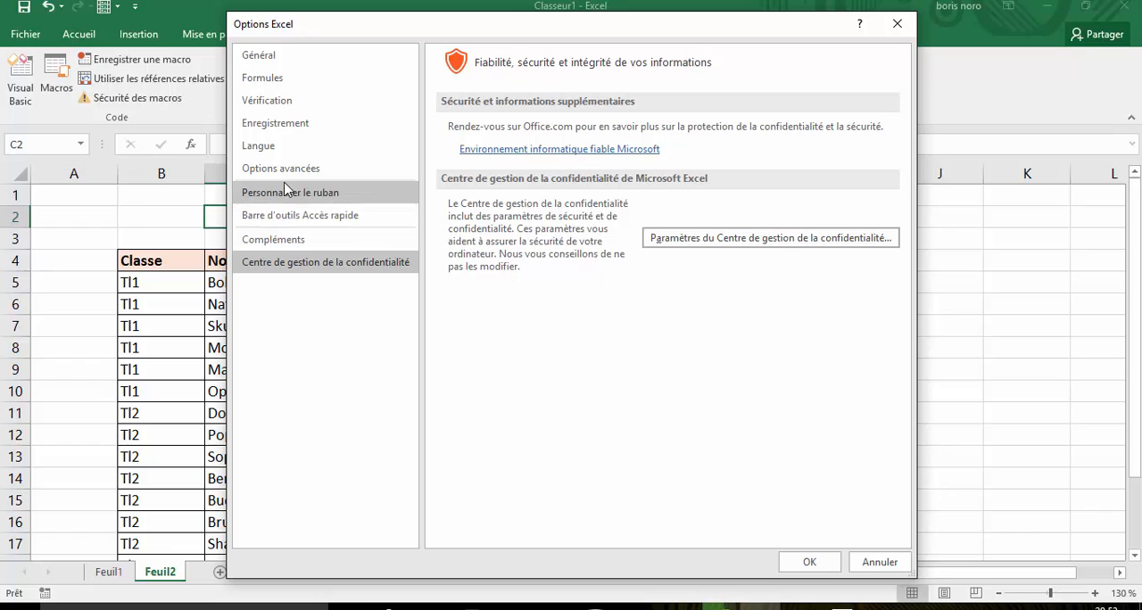
click(288, 194)
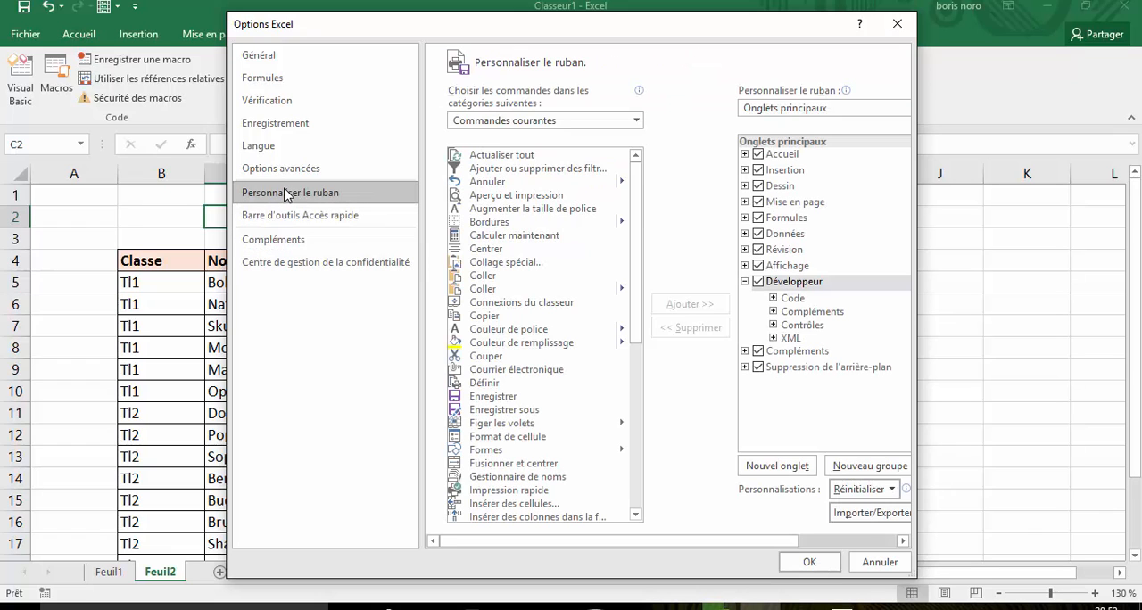
click(760, 282)
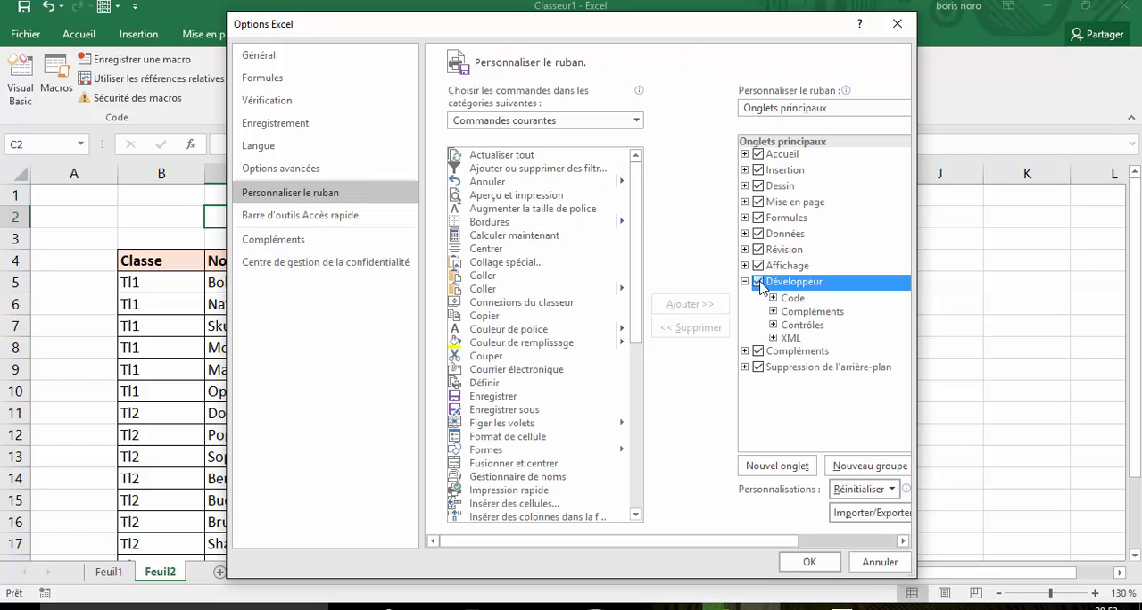
click(758, 282)
click(809, 562)
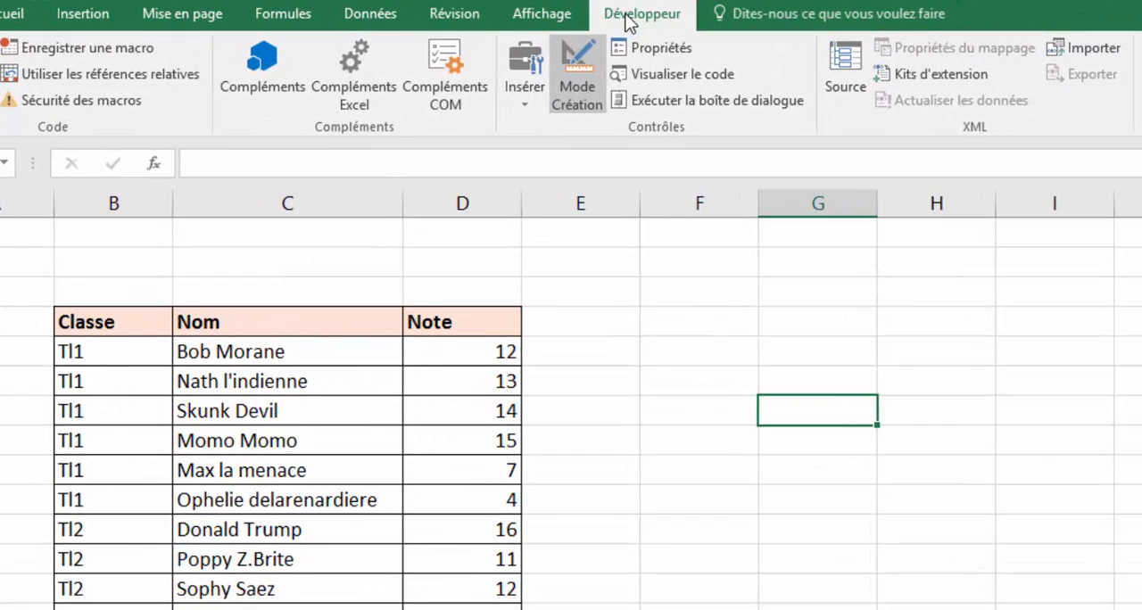
- Insert an ActiveX text box above the table, spanning roughly columns E and F at rows 2 to 3
click(520, 91)
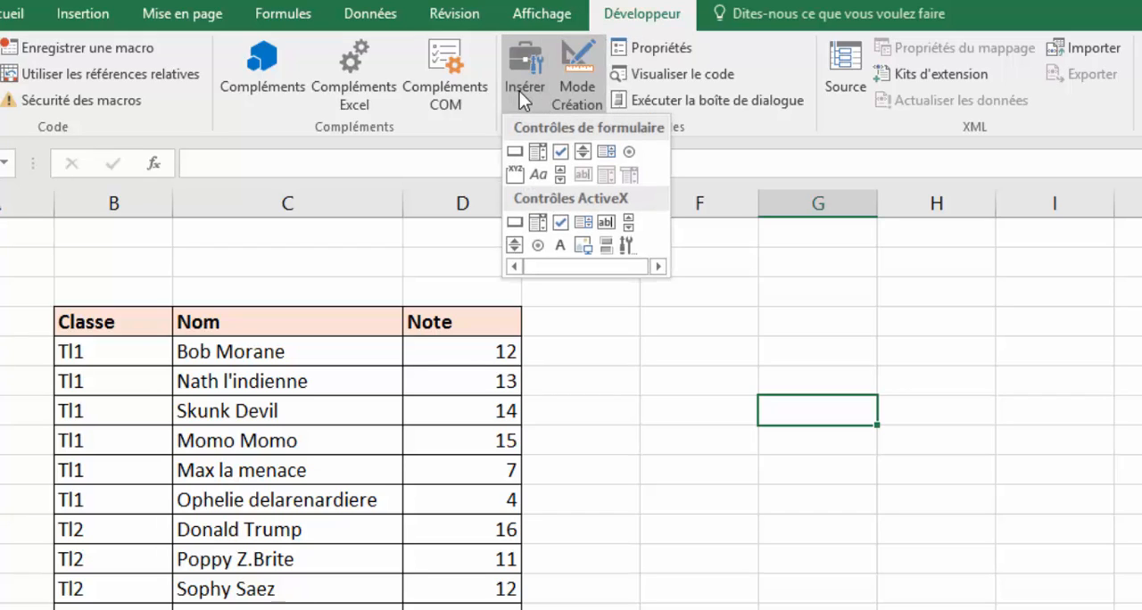
click(606, 229)
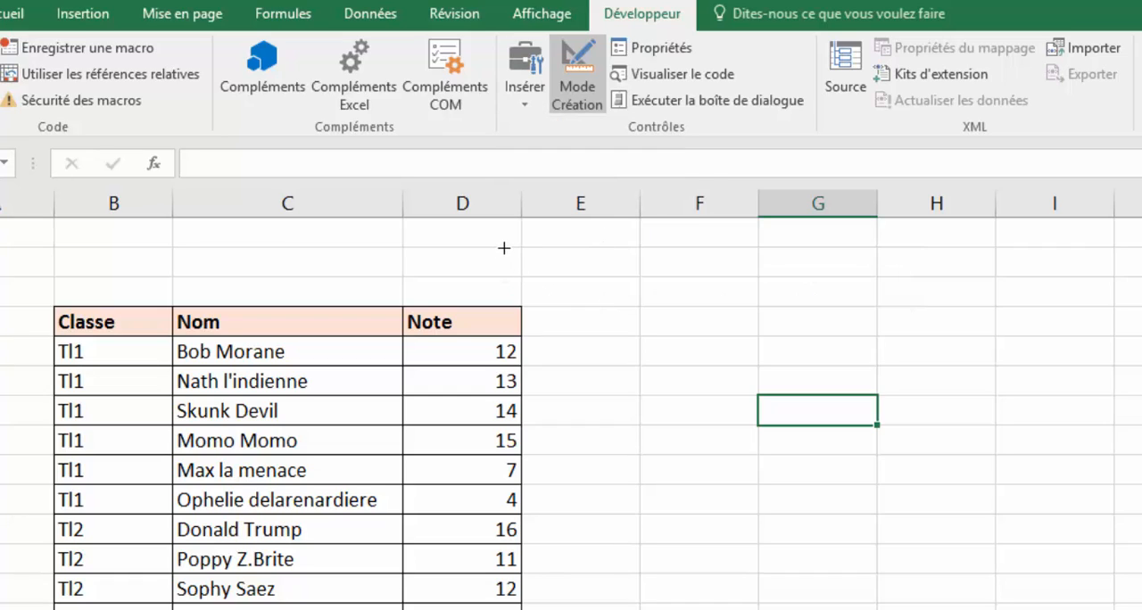
mouse_move(504, 248)
mouse_down()
mouse_move(630, 241)
mouse_move(772, 288)
mouse_up()
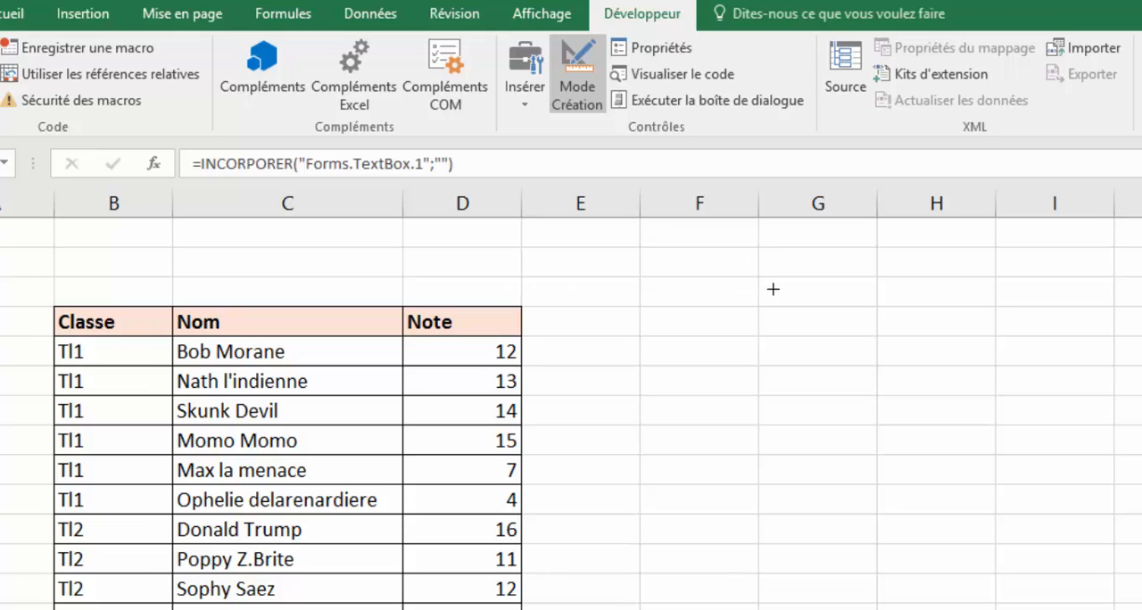
click(759, 417)
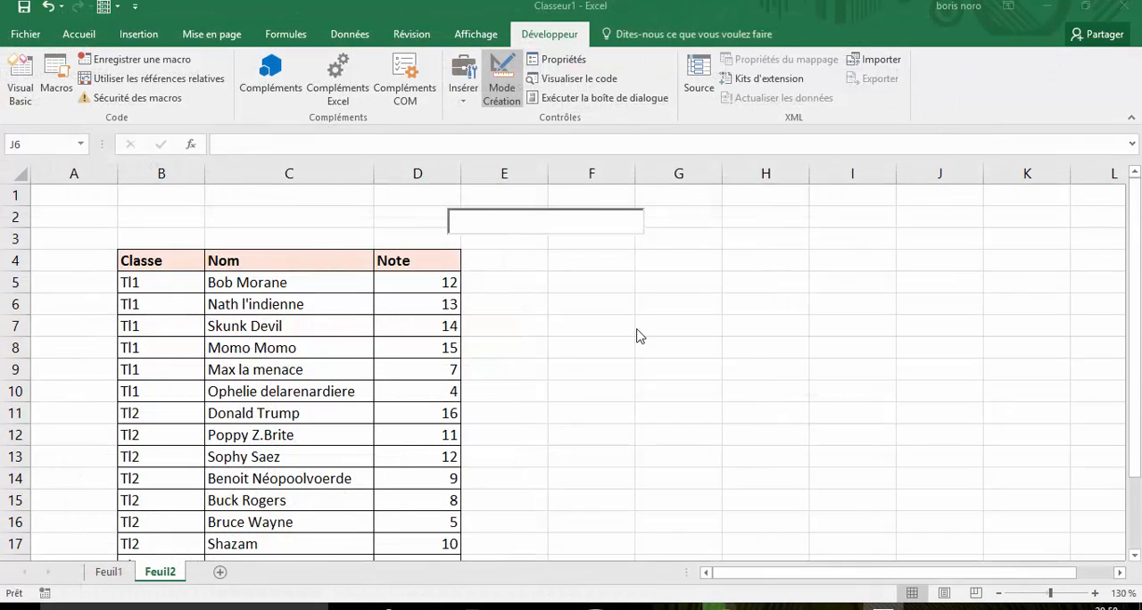
- Apply all borders to cell C2 above the Nom column
click(311, 215)
click(98, 34)
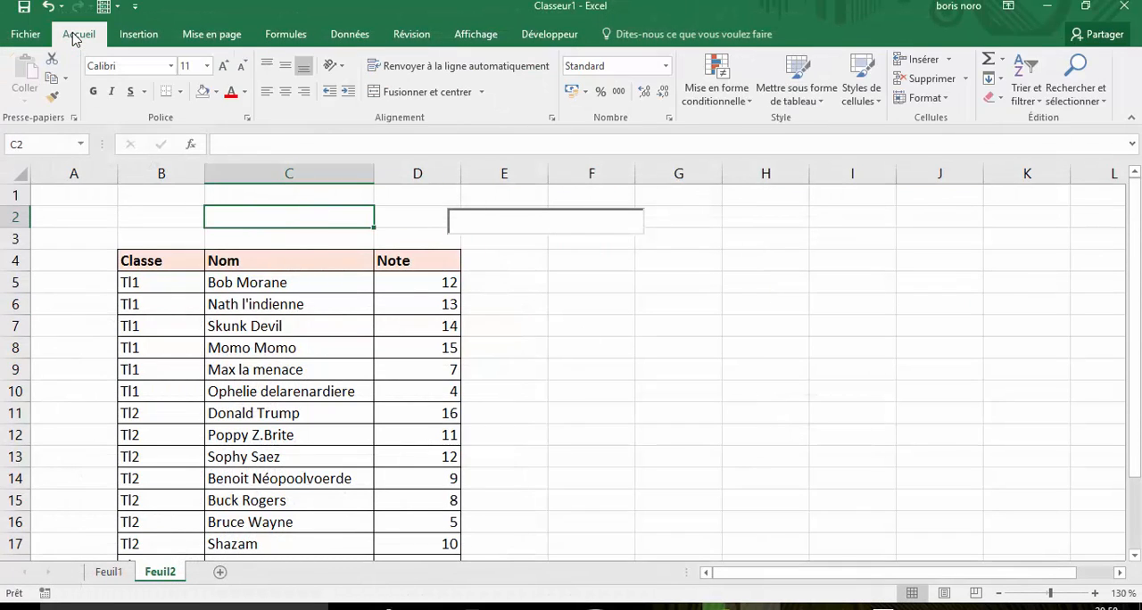
click(179, 92)
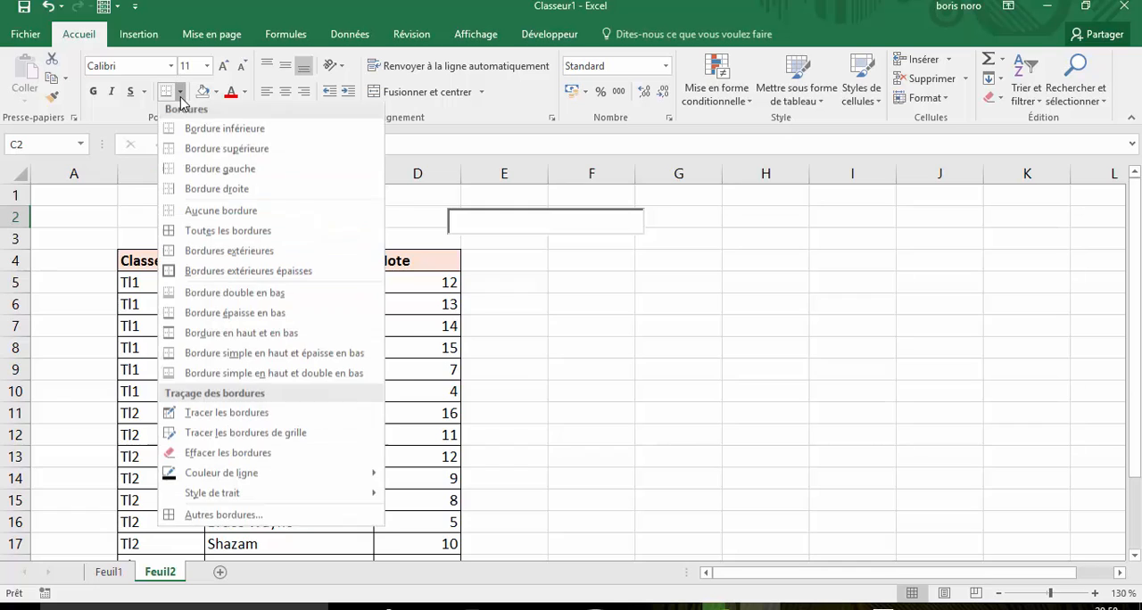
click(214, 230)
click(702, 383)
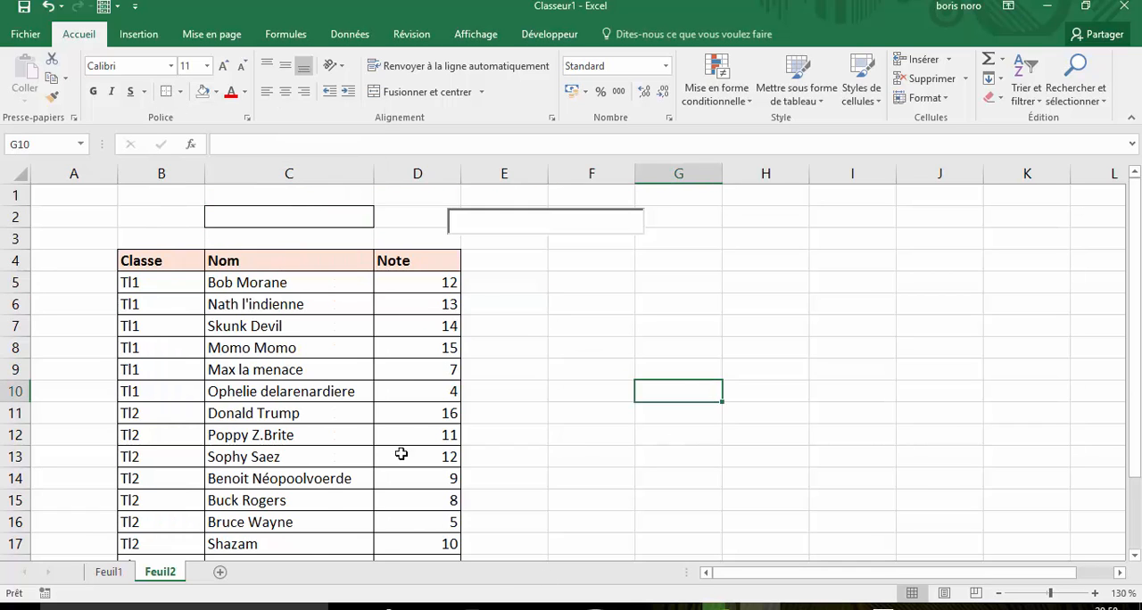
- Copy the Nom column C4:C21 with its formatting to H4 and autofit the width of column H
click(128, 261)
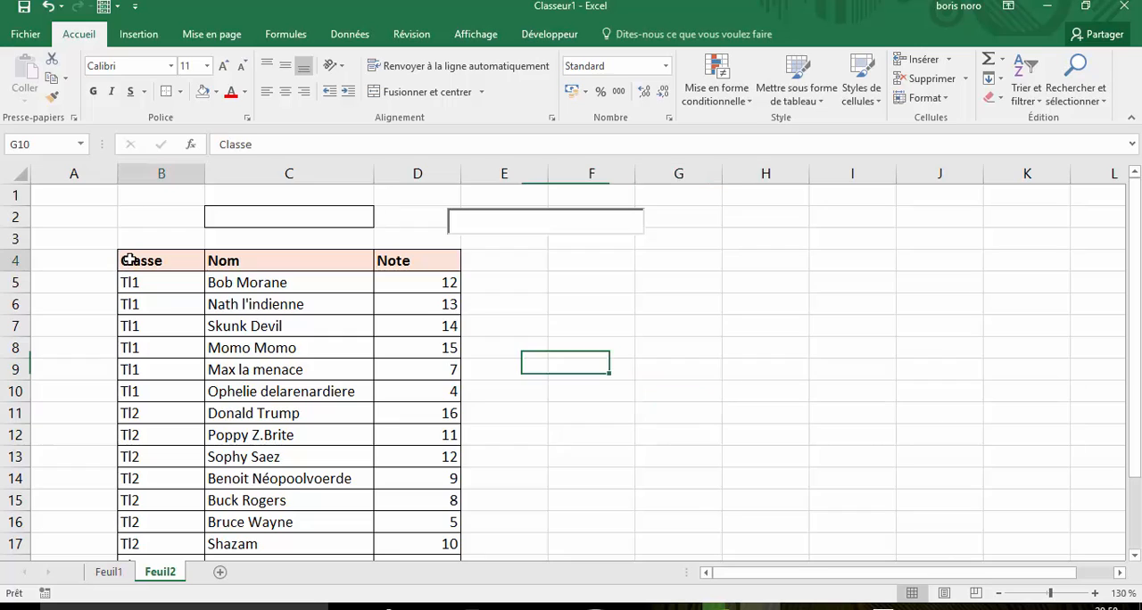
click(250, 259)
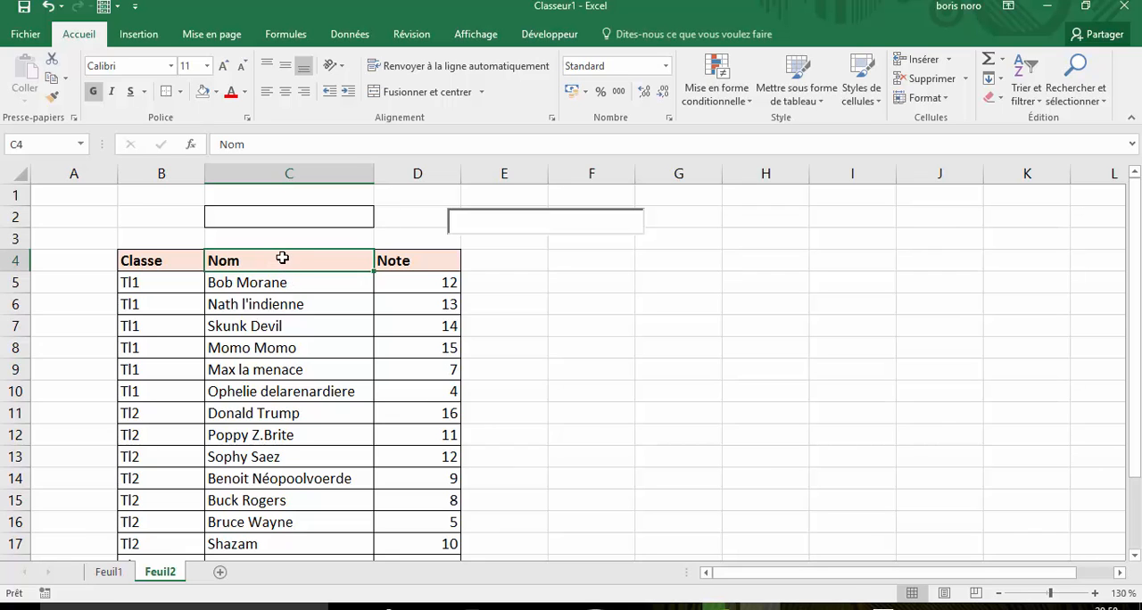
drag(282, 258, 288, 517)
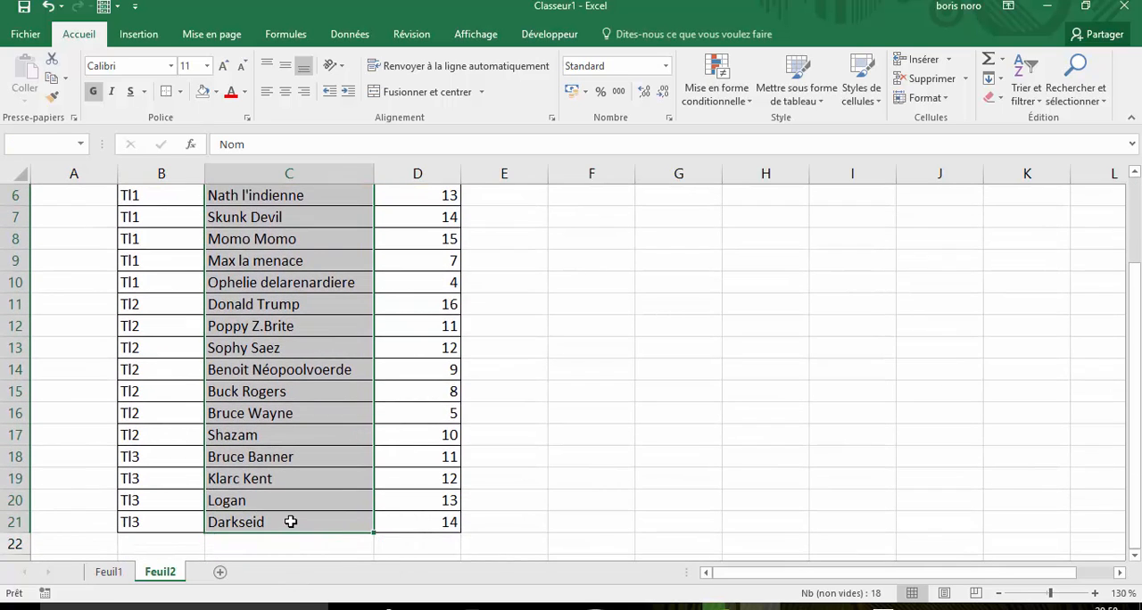
right_click(294, 313)
click(335, 275)
scroll(579, 365, up, 2)
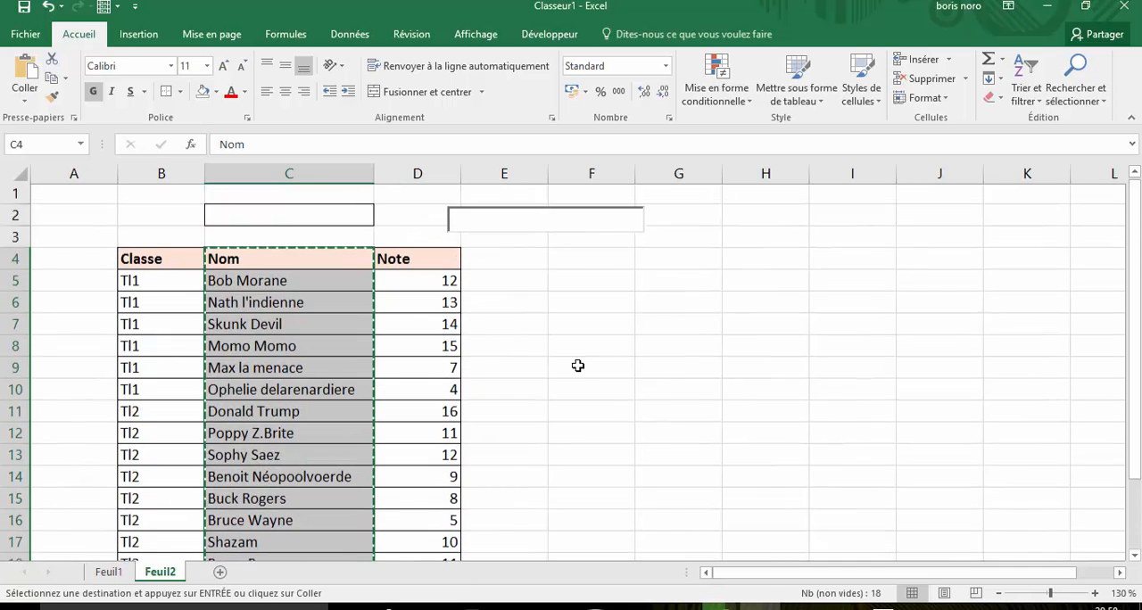
click(782, 258)
right_click(781, 259)
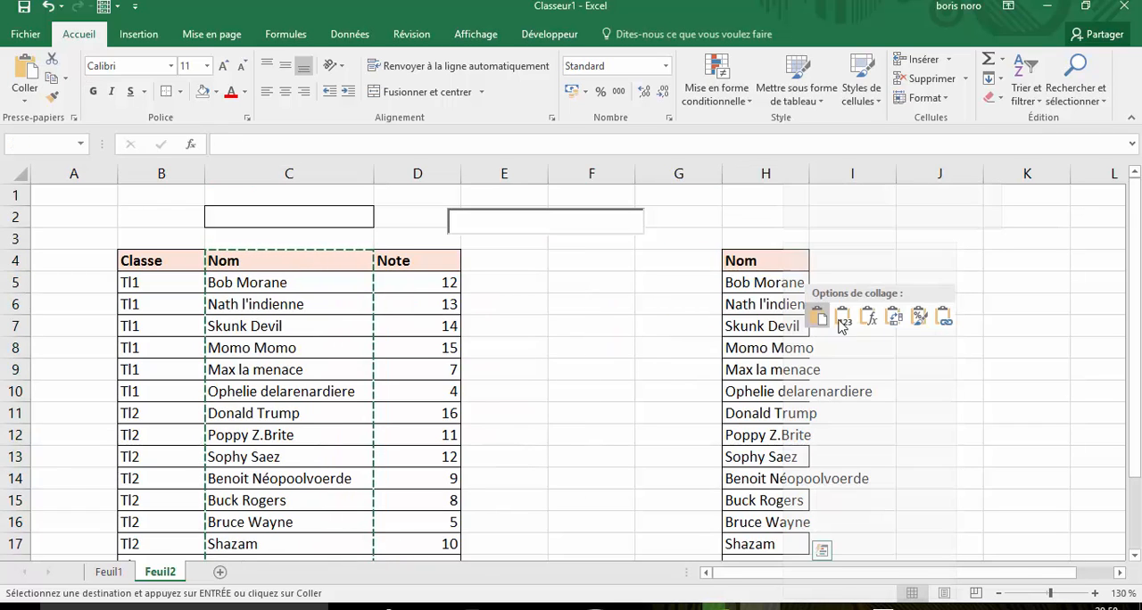
click(843, 319)
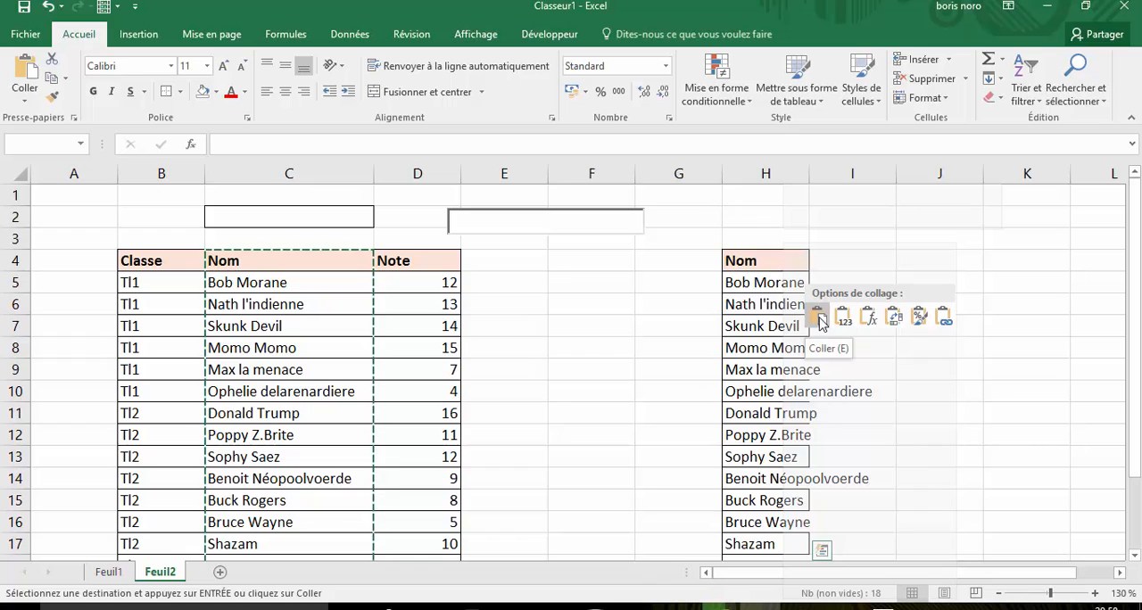
click(819, 318)
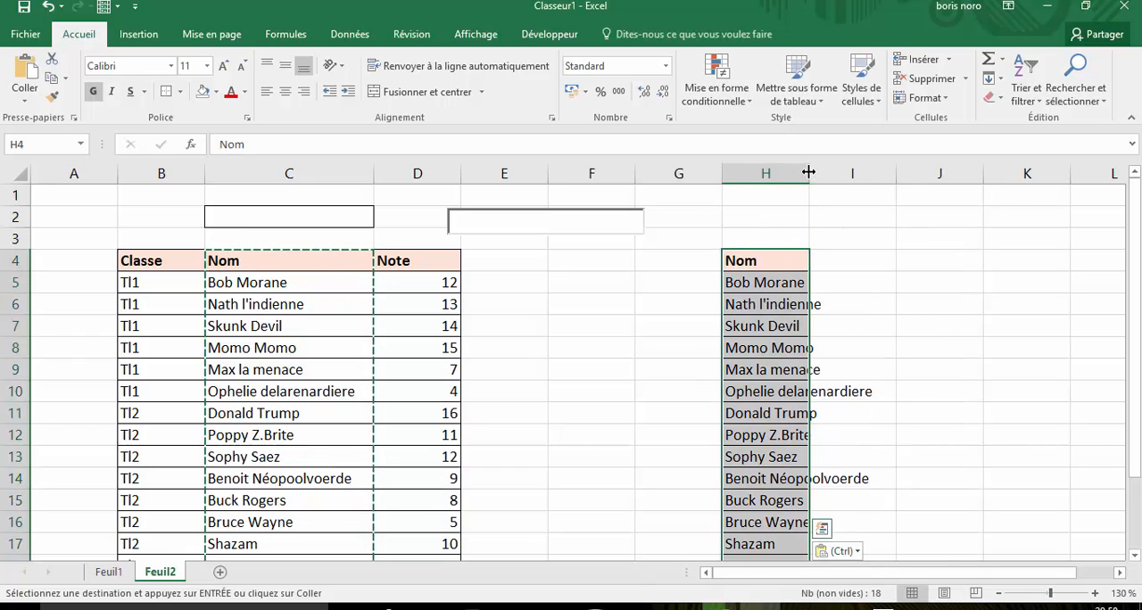
double_click(808, 172)
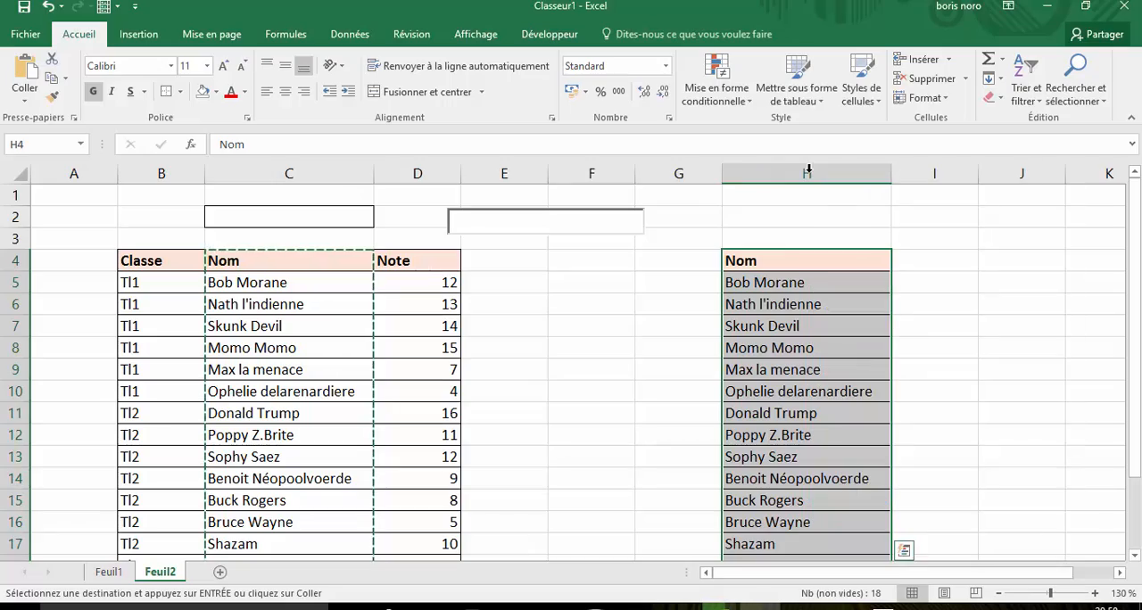
click(680, 340)
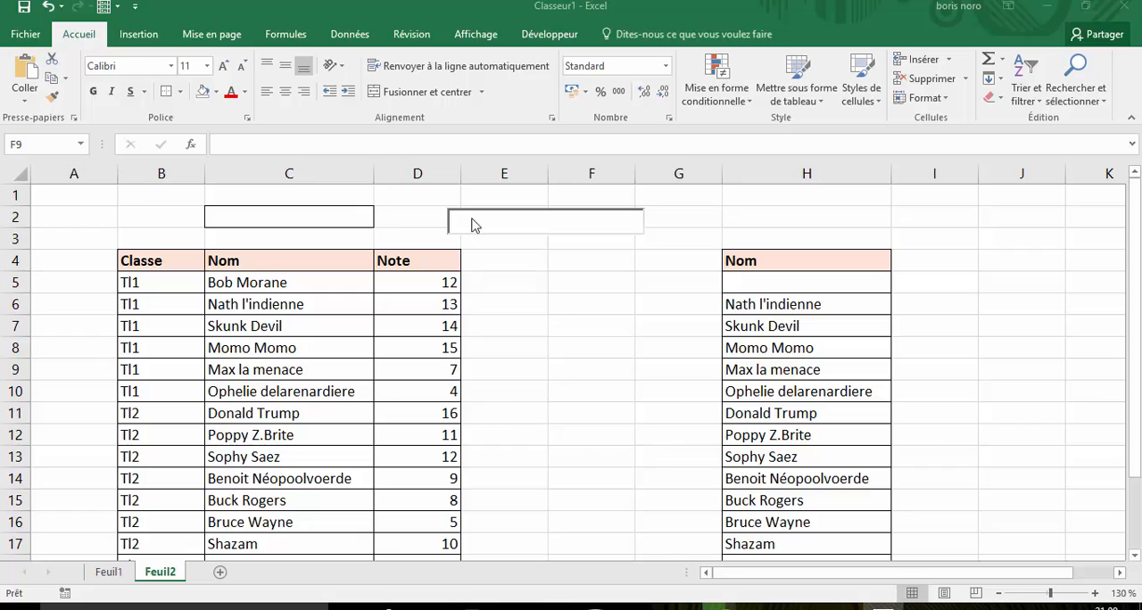
- Open the text box's properties, widen the properties window, and open the LinkedCell value for editing
click(510, 219)
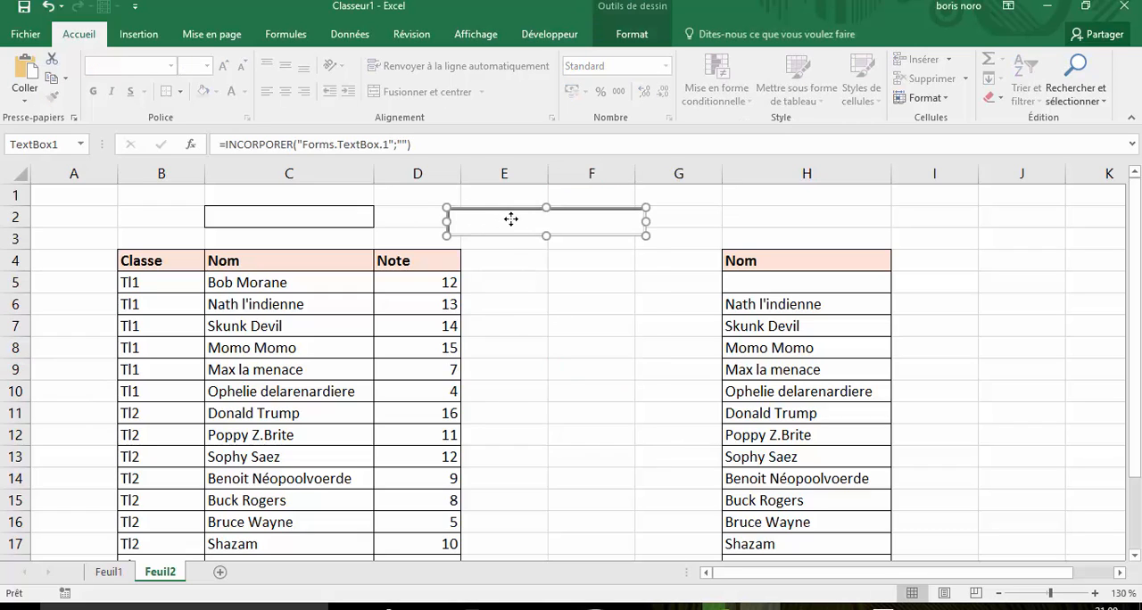
right_click(511, 219)
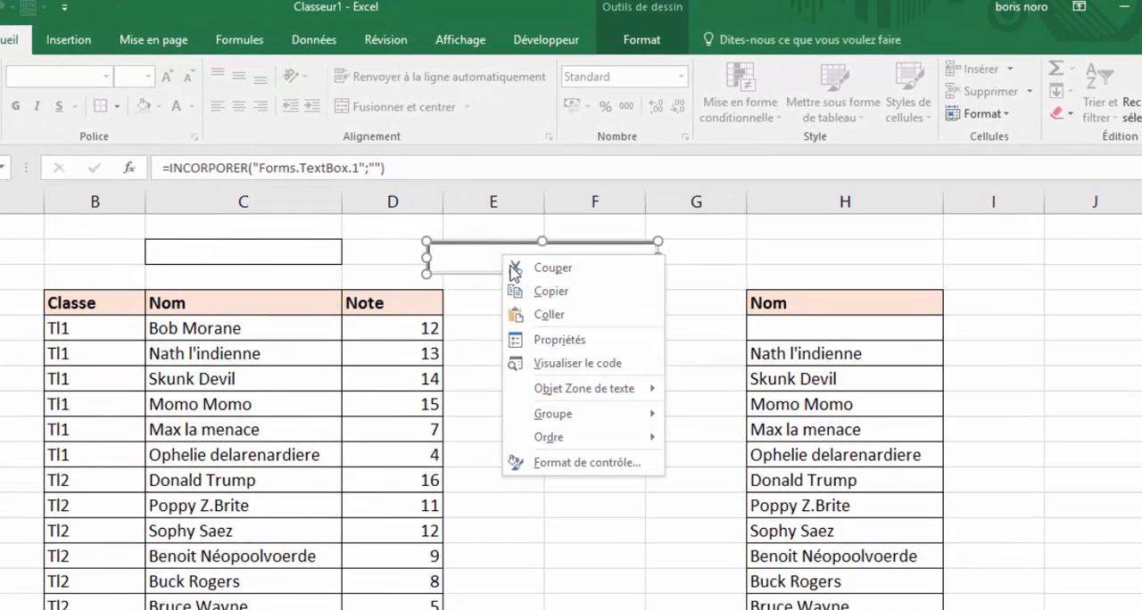
click(544, 340)
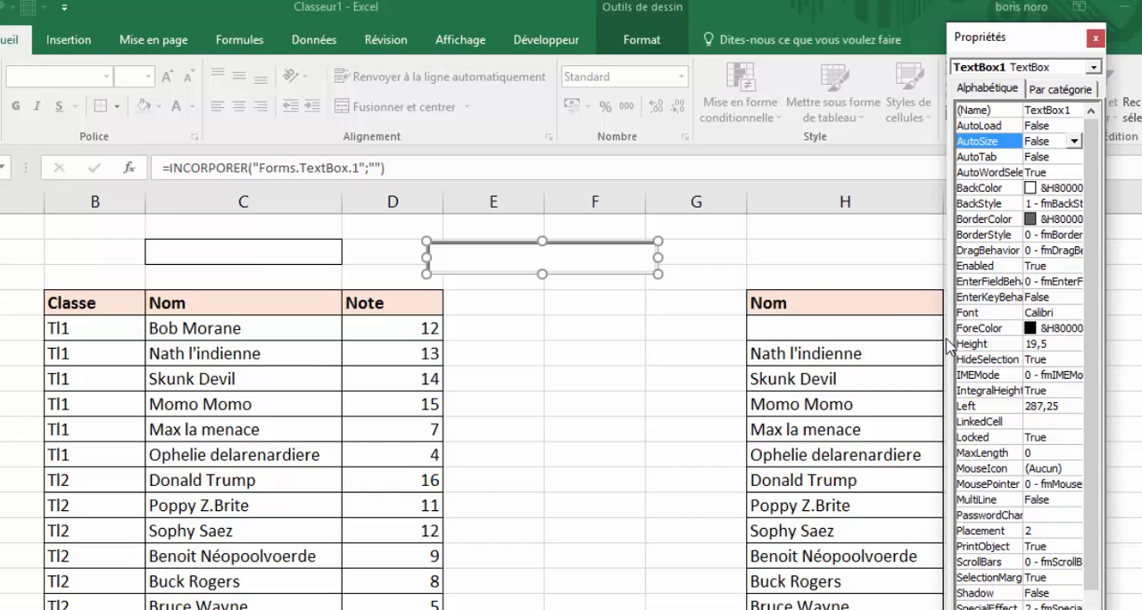
drag(938, 342, 822, 336)
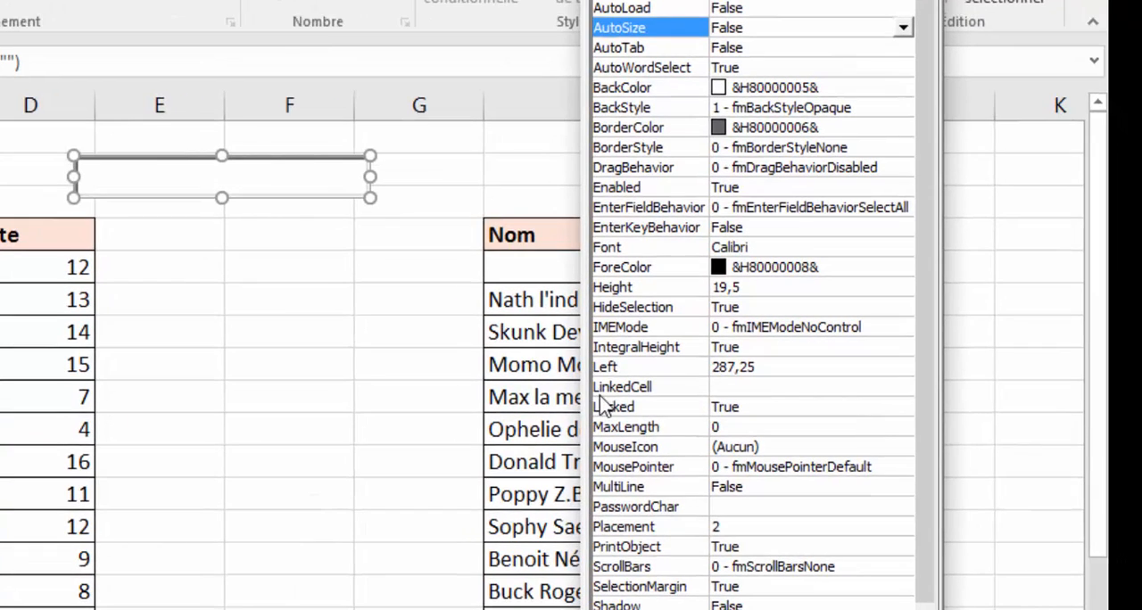
click(737, 387)
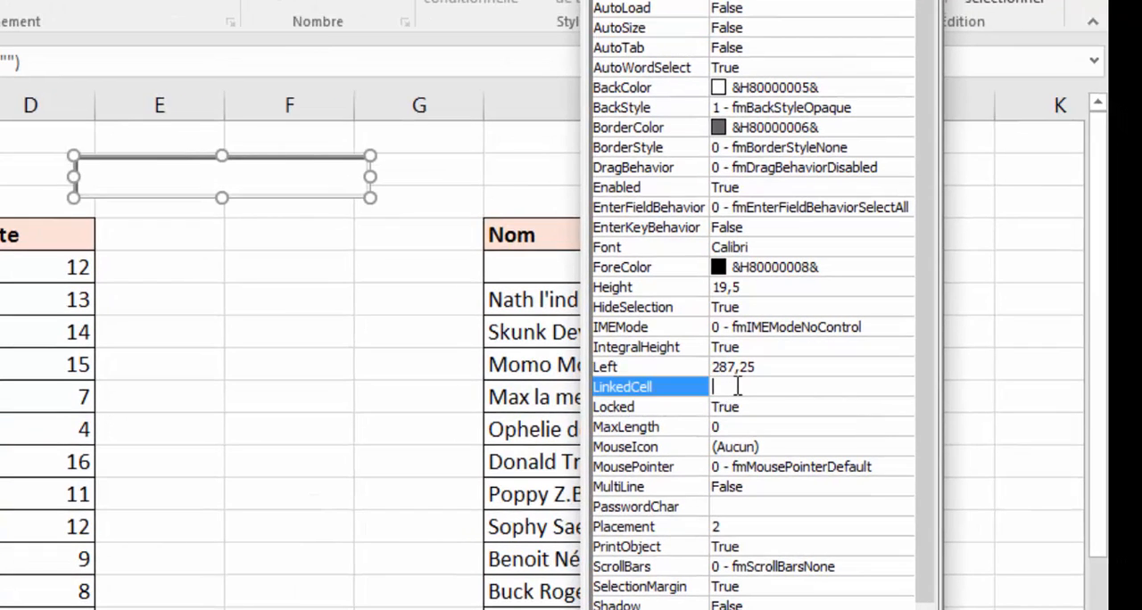